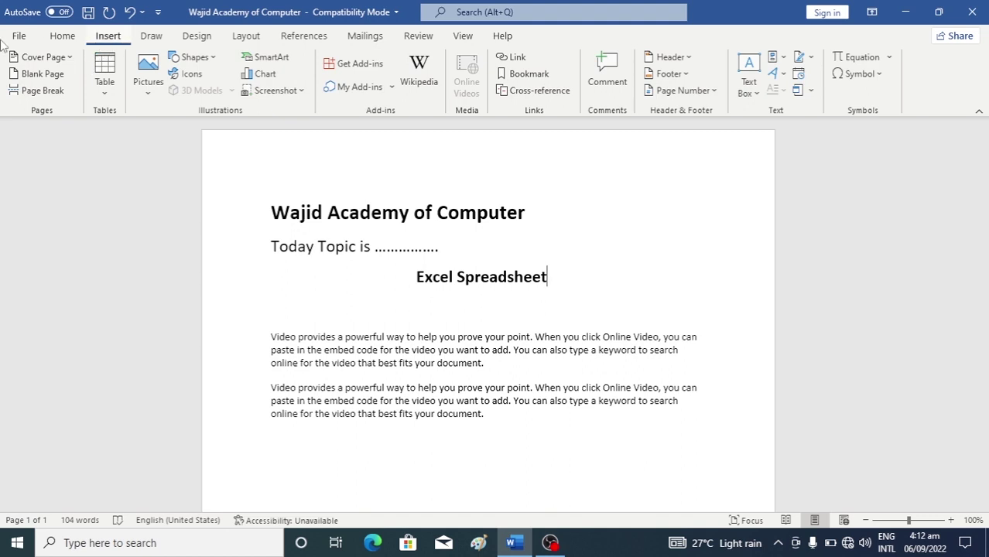
Embed a blank Excel spreadsheet below the 'Excel Spreadsheet' heading, then return to the Word text
{"action": "left_click", "coordinate": [104, 89]}
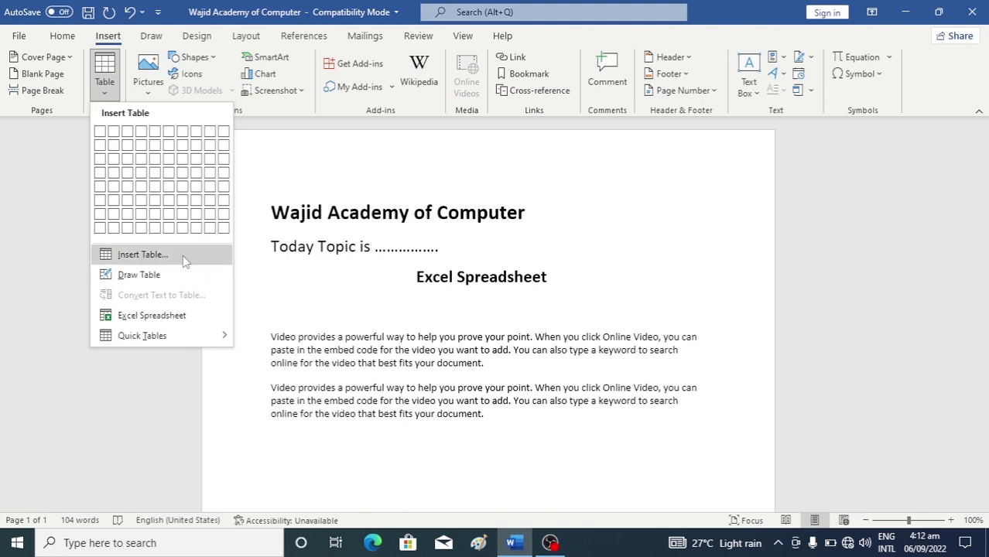
{"action": "left_click", "coordinate": [181, 323]}
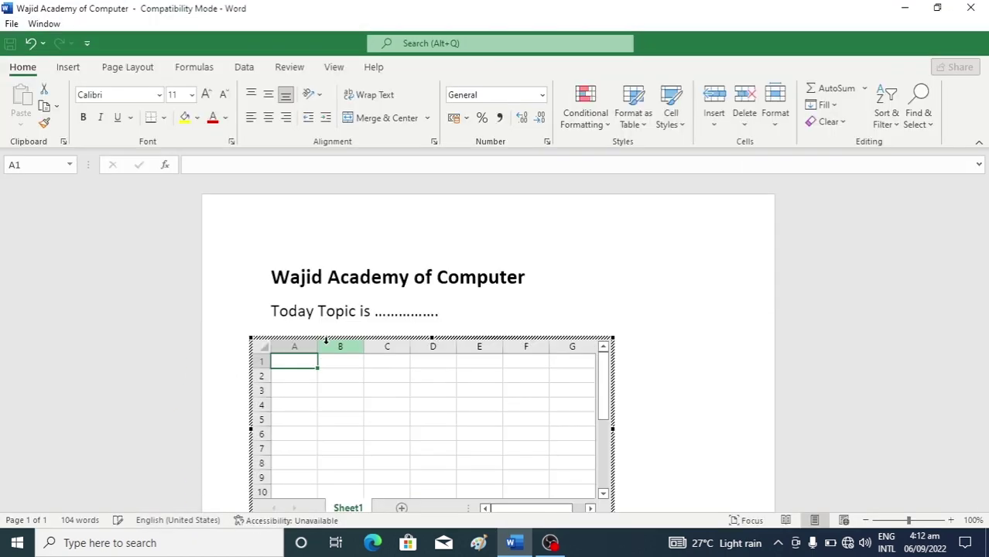
{"action": "scroll", "coordinate": [326, 341], "scroll_direction": "down", "scroll_amount": 3}
{"action": "scroll", "coordinate": [340, 344], "scroll_direction": "up", "scroll_amount": 3}
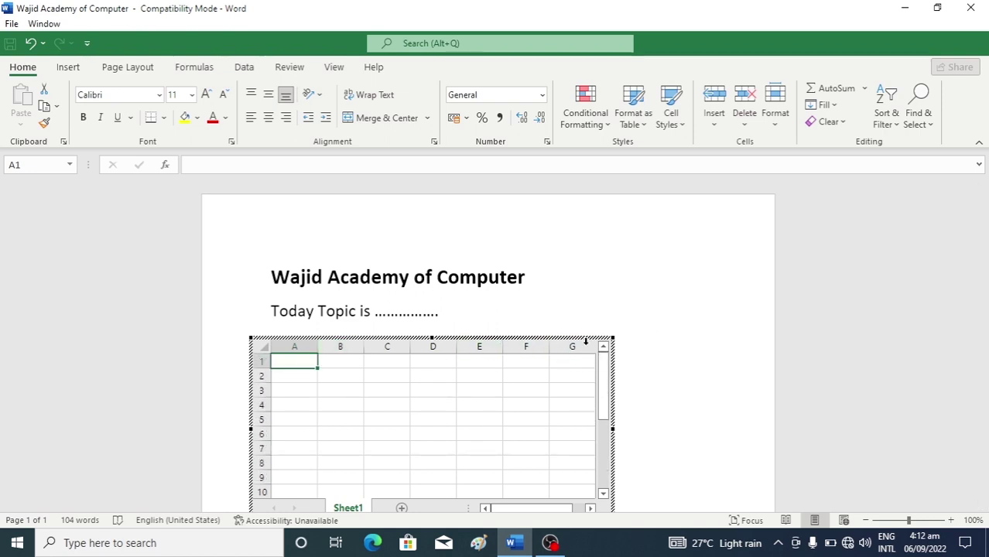
{"action": "left_click_drag", "start_coordinate": [986, 324], "coordinate": [985, 328]}
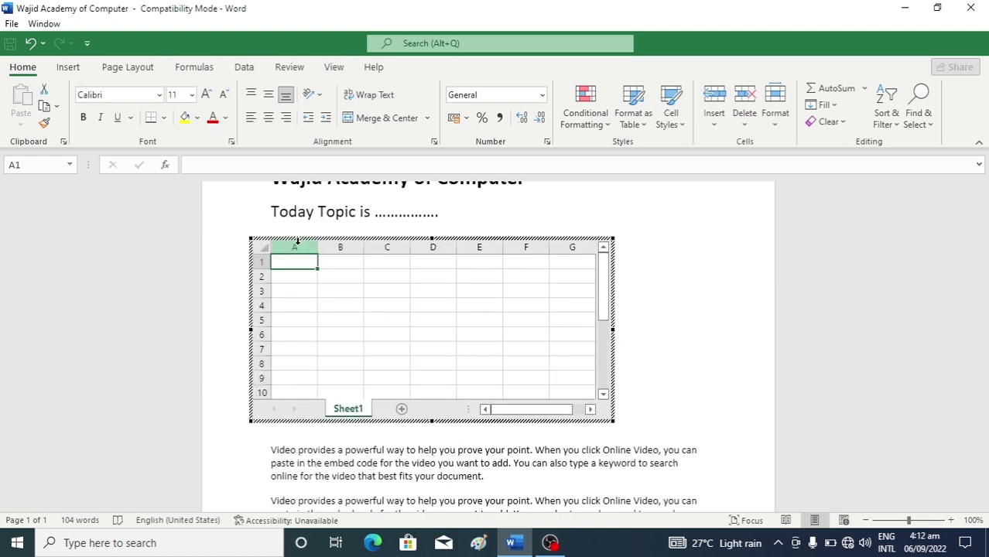
{"action": "left_click", "coordinate": [355, 246]}
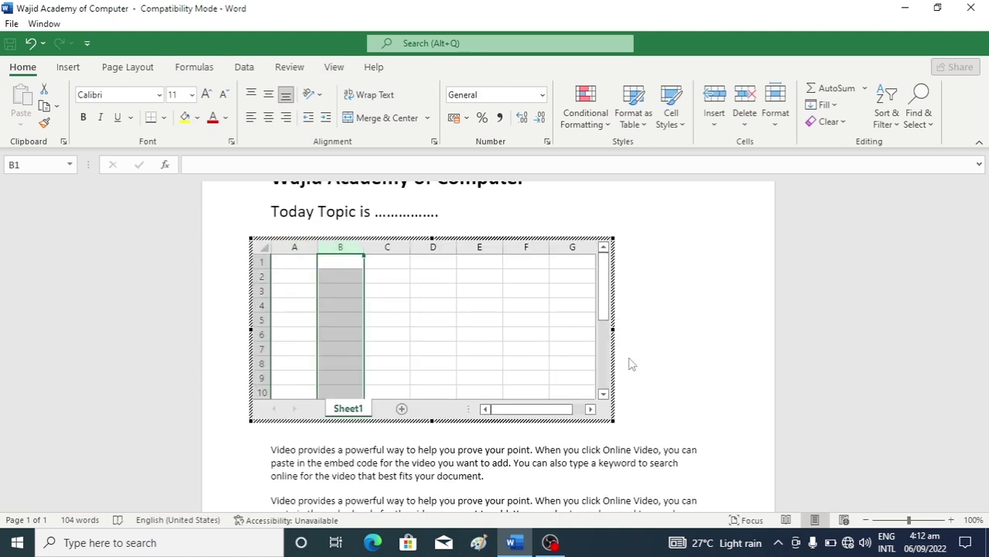
{"action": "left_click", "coordinate": [746, 313]}
Delete the embedded sheet and insert a new blank Excel spreadsheet below the second paragraph
{"action": "left_click", "coordinate": [449, 281]}
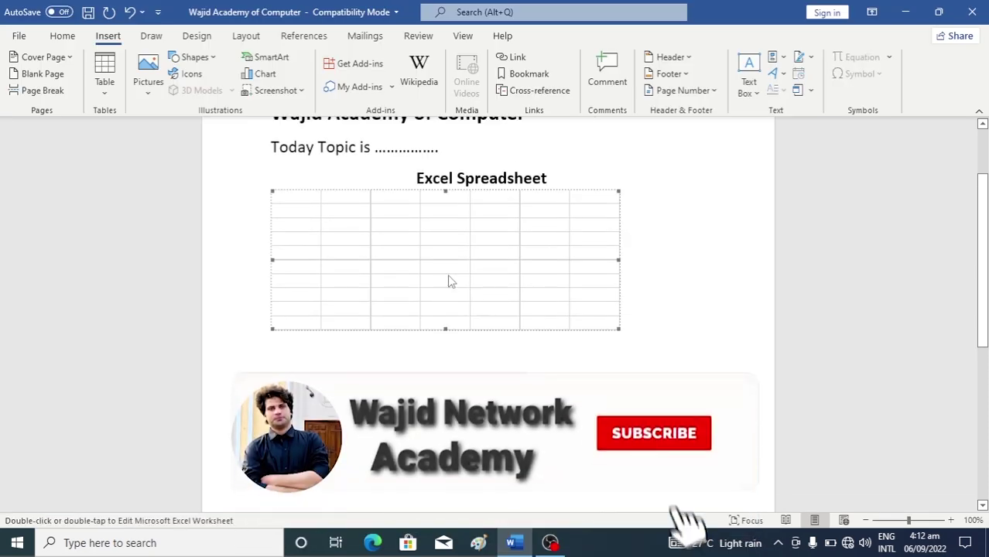
{"action": "key", "text": "Delete"}
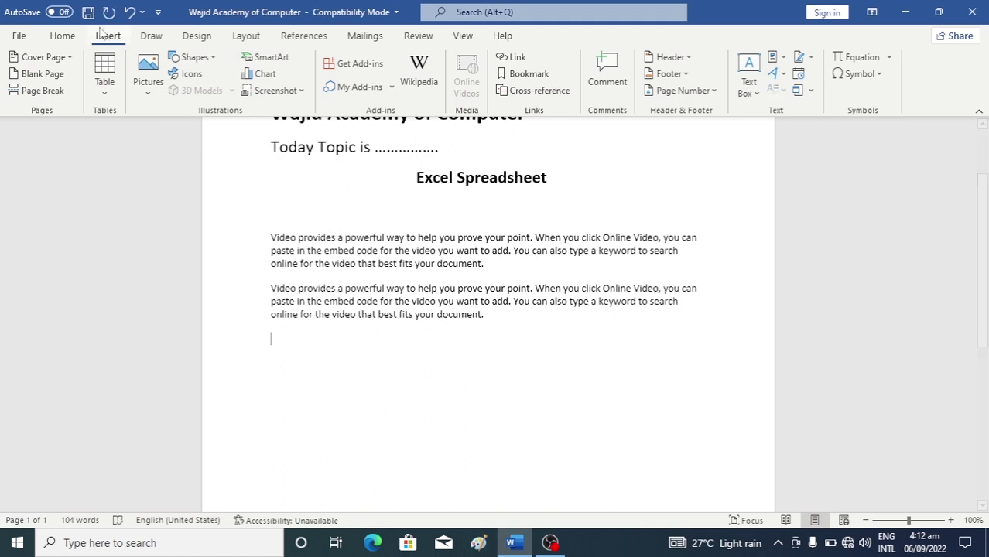
{"action": "left_click", "coordinate": [107, 87]}
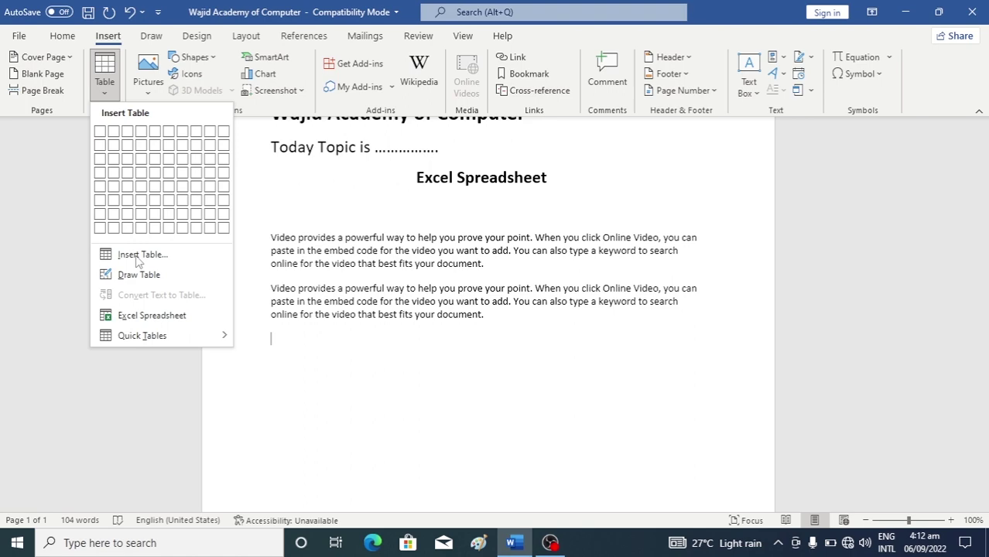
{"action": "left_click", "coordinate": [147, 316]}
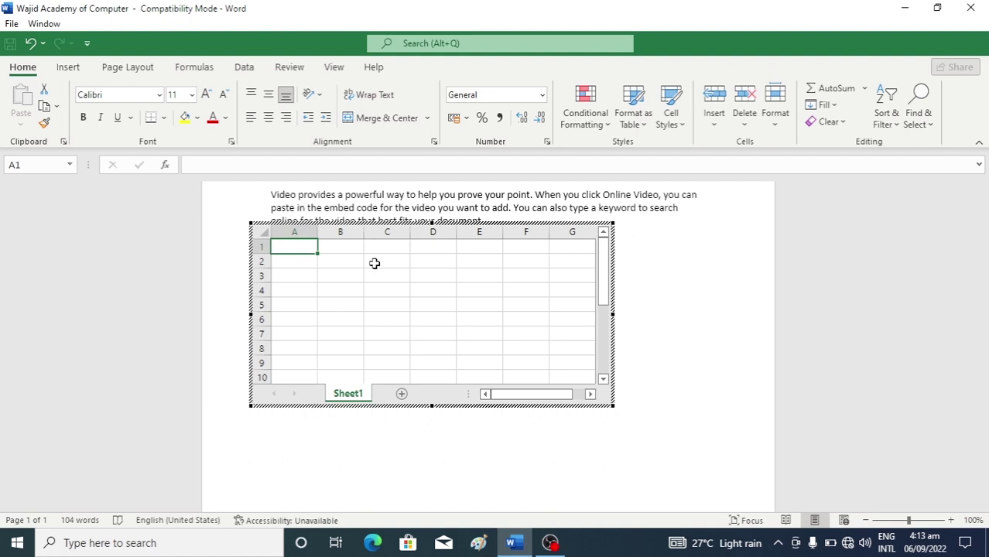
Enter 30 in cell C2 and 40 in cell C3 of the embedded sheet
{"action": "left_click", "coordinate": [372, 263]}
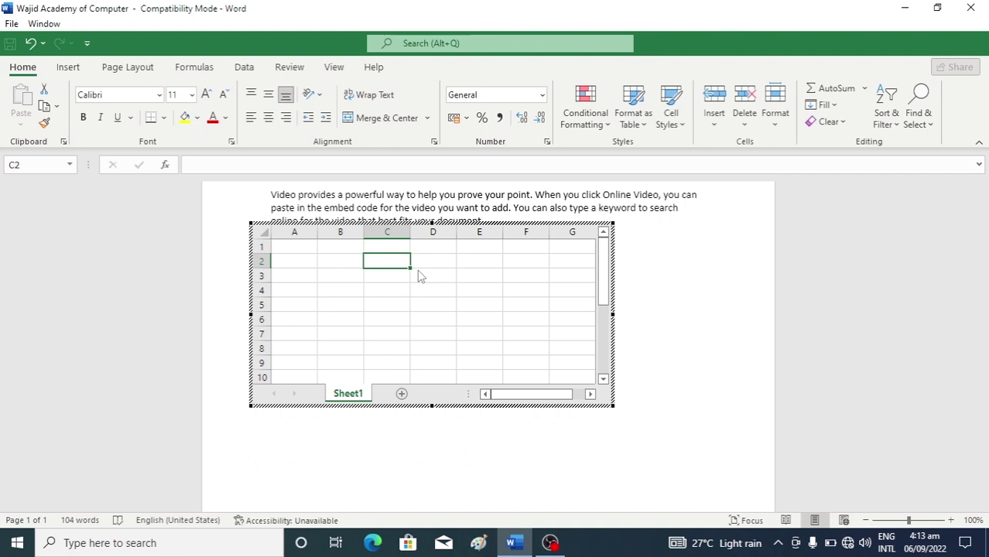
{"action": "type", "text": "30"}
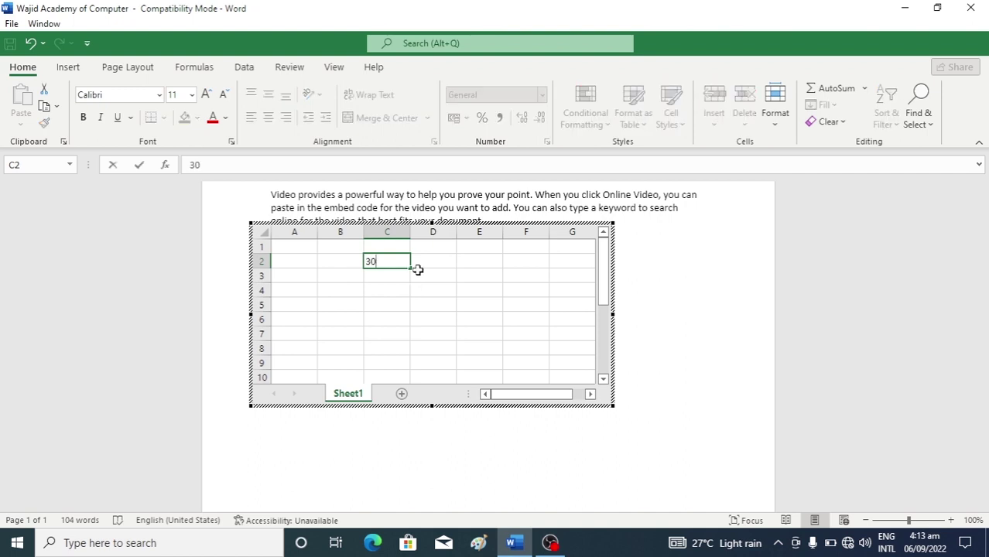
{"action": "key", "text": "Return"}
{"action": "type", "text": "40"}
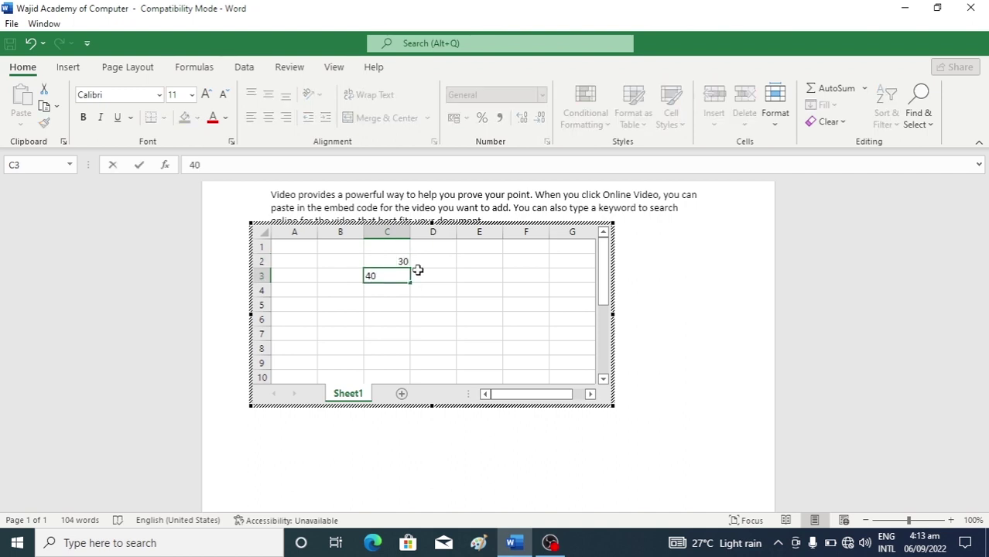
{"action": "key", "text": "Return"}
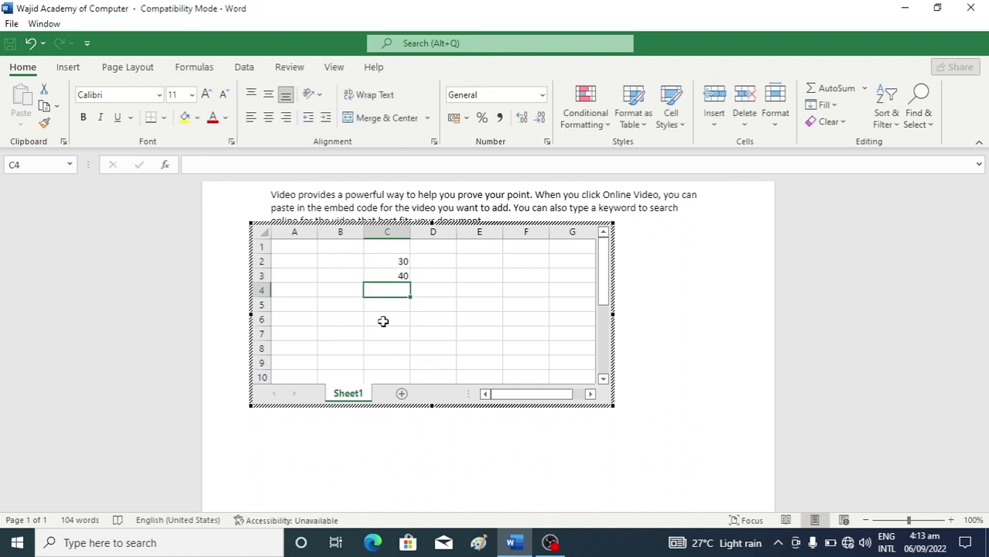
{"action": "left_click", "coordinate": [382, 321]}
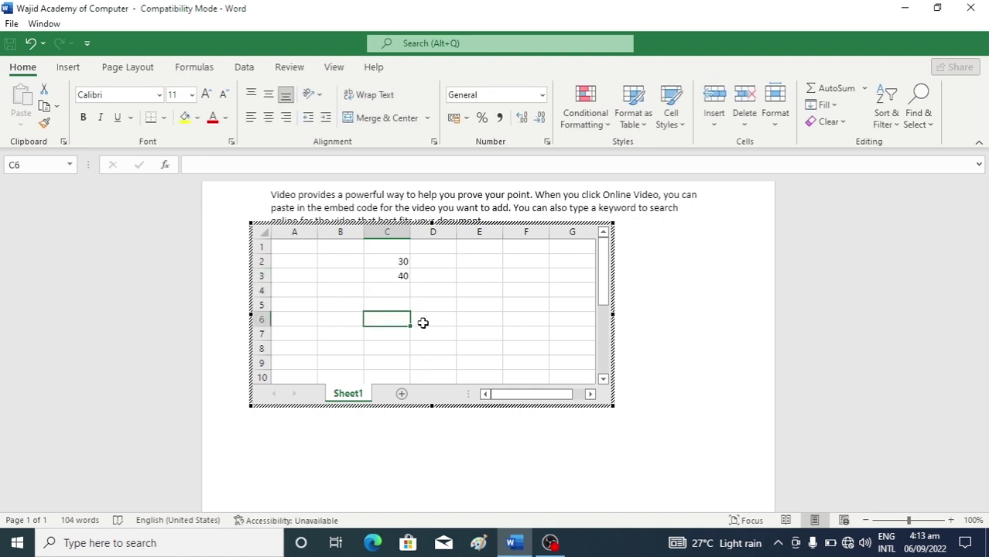
Enter the formula =sum(C2:C3) in cell C6 so it displays 70
{"action": "type", "text": "sum("}
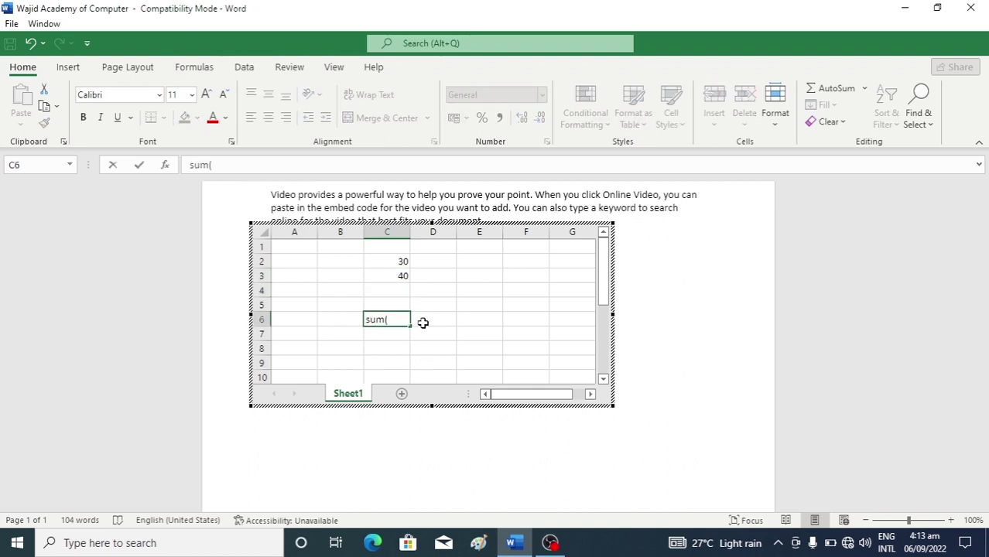
{"action": "left_click_drag", "start_coordinate": [396, 263], "coordinate": [400, 274]}
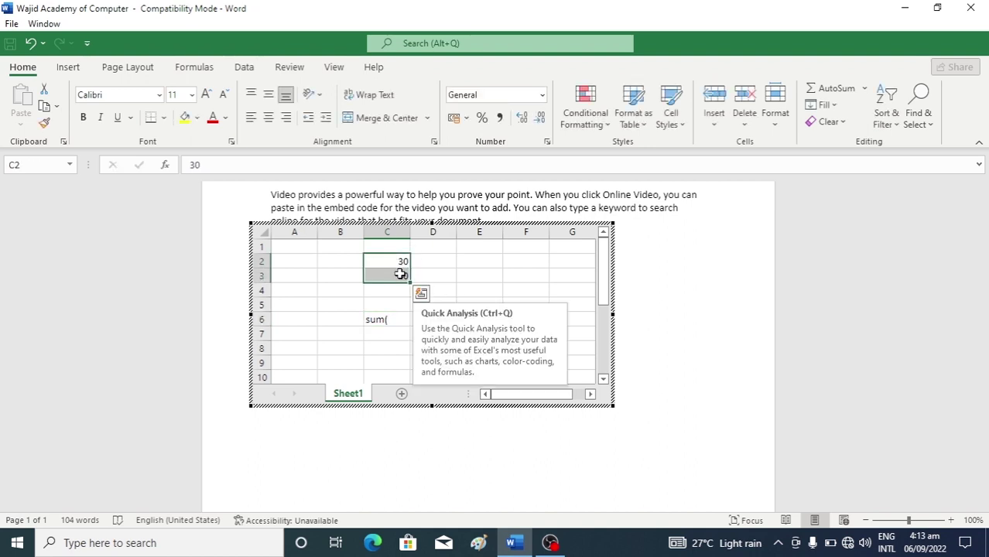
{"action": "left_click", "coordinate": [390, 319]}
{"action": "double_click", "coordinate": [397, 319]}
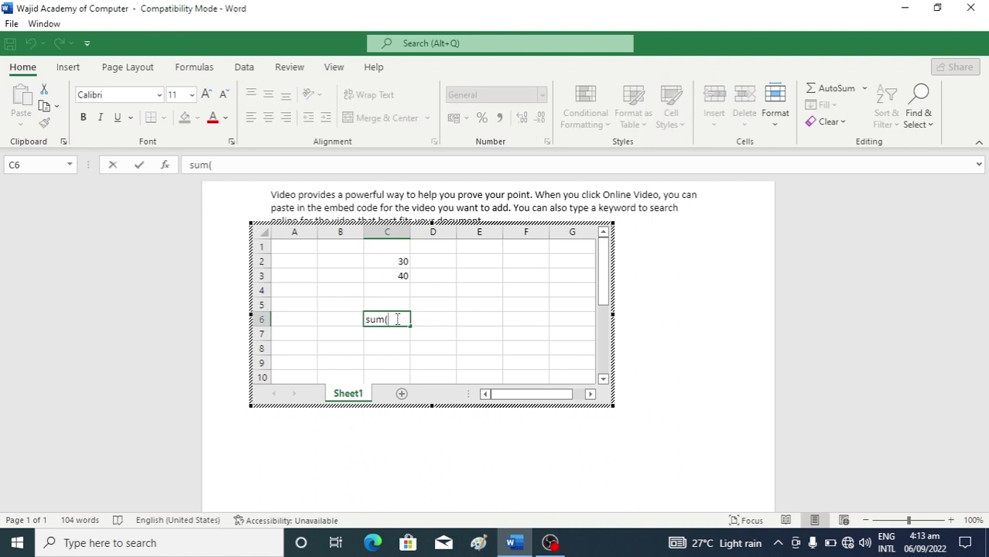
{"action": "left_click_drag", "start_coordinate": [396, 261], "coordinate": [399, 273]}
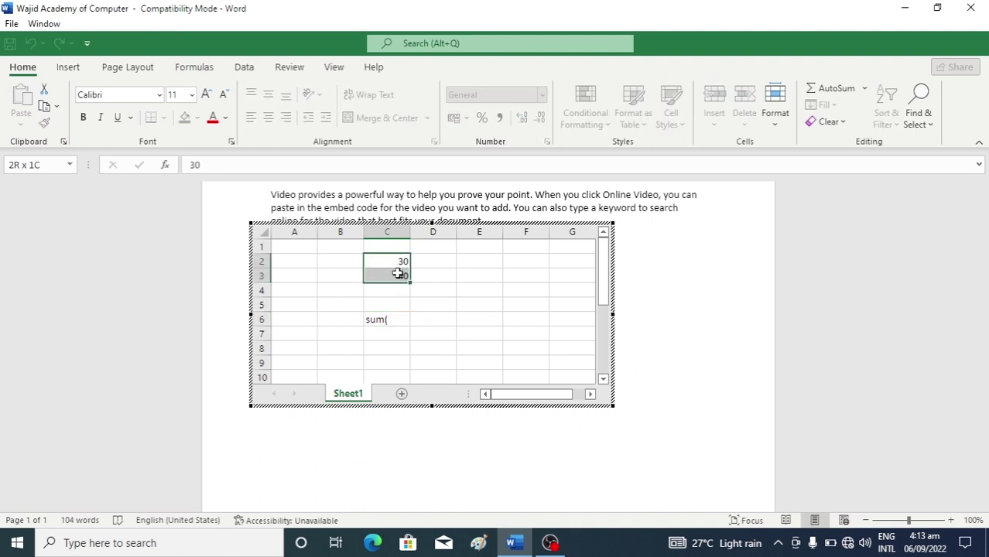
{"action": "left_click", "coordinate": [394, 317]}
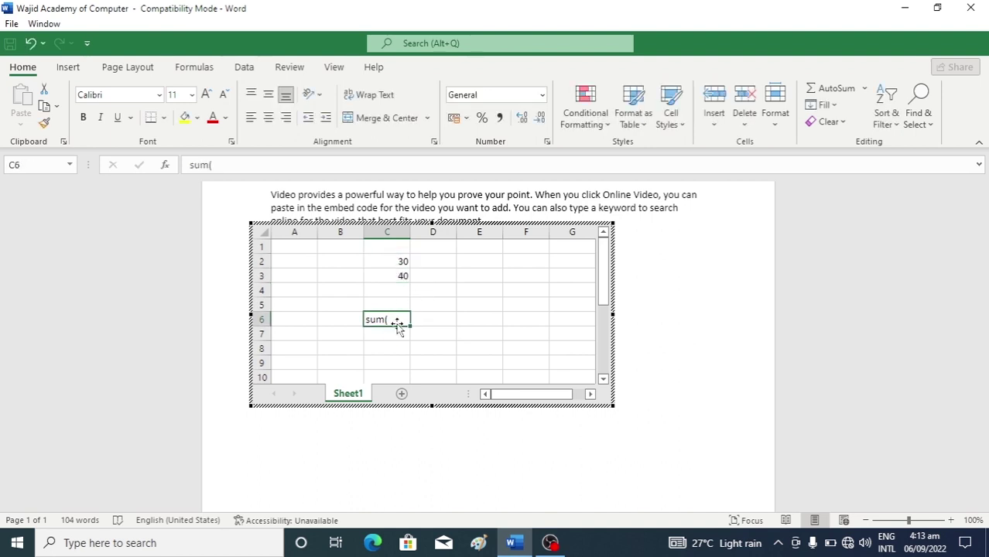
{"action": "key", "text": "BackSpace"}
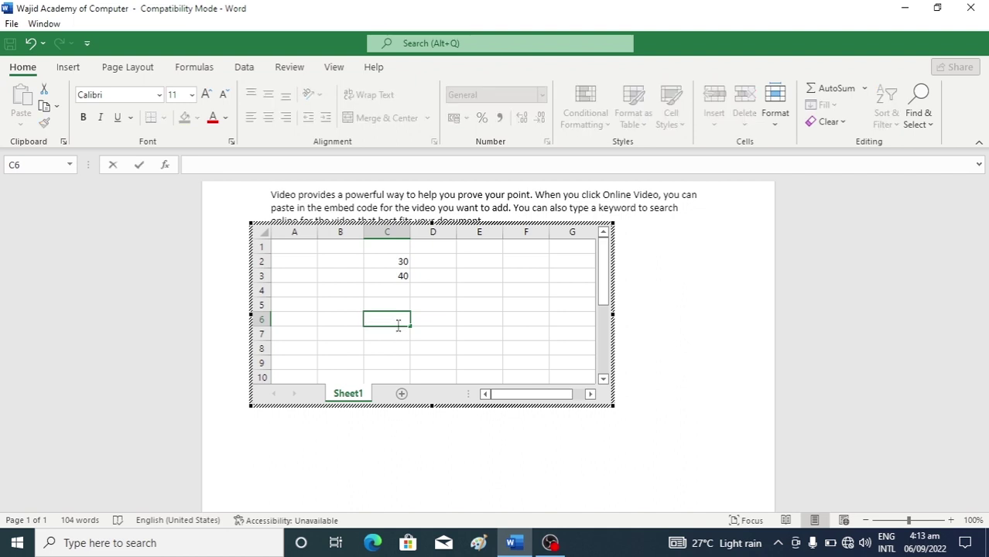
{"action": "type", "text": "=s"}
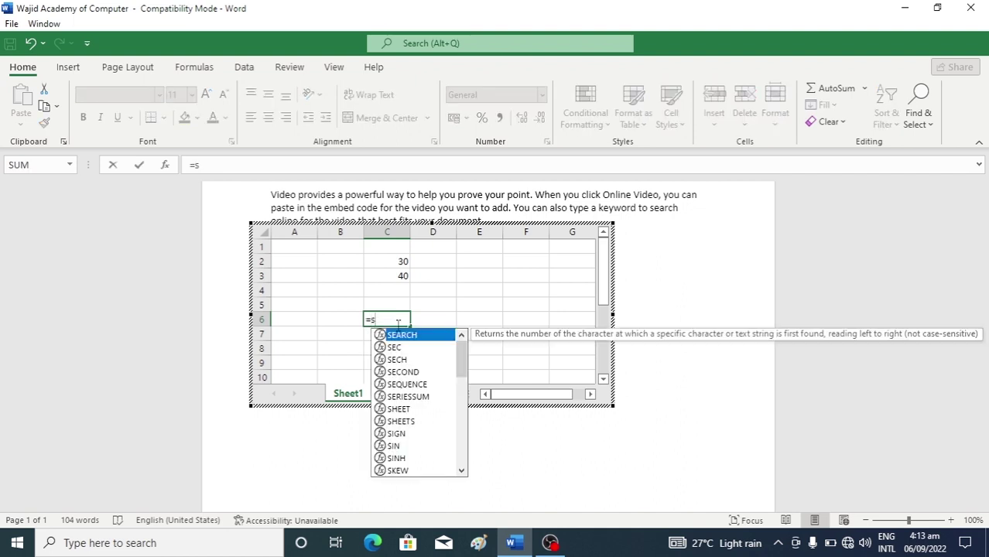
{"action": "type", "text": "um"}
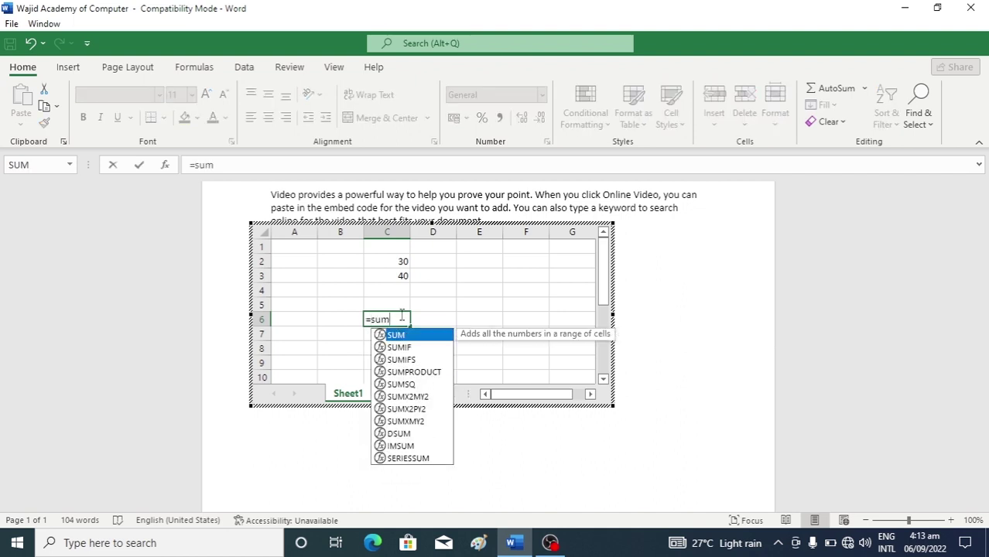
{"action": "type", "text": "("}
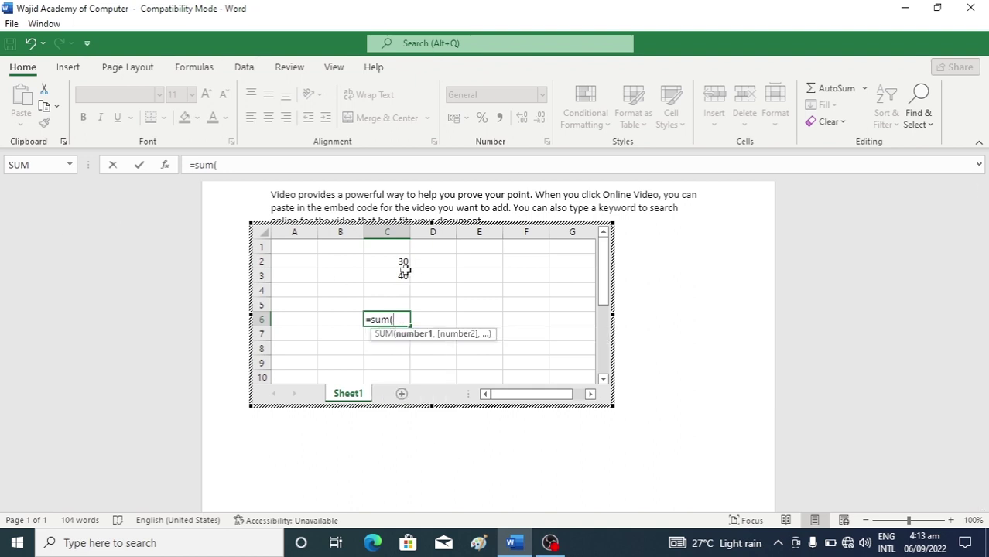
{"action": "left_click_drag", "start_coordinate": [403, 263], "coordinate": [400, 277]}
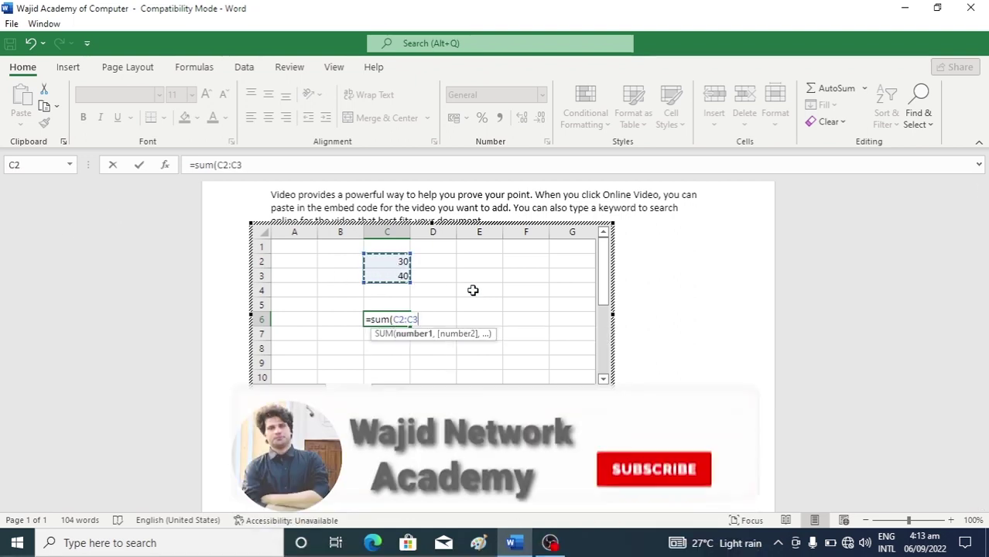
{"action": "type", "text": ")"}
{"action": "key", "text": "Return"}
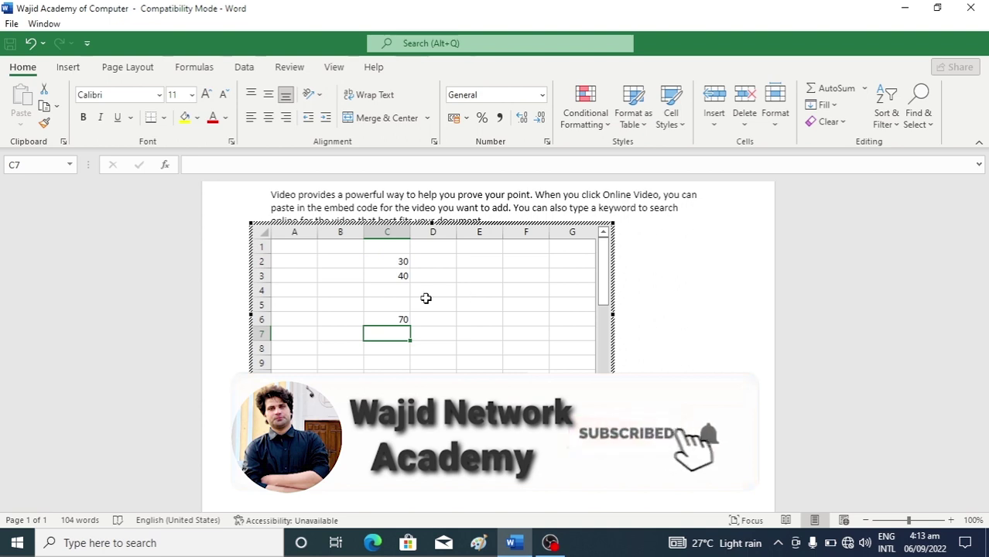
Enter 30 in cell D2 and 10 in cell D3
{"action": "left_click", "coordinate": [438, 263]}
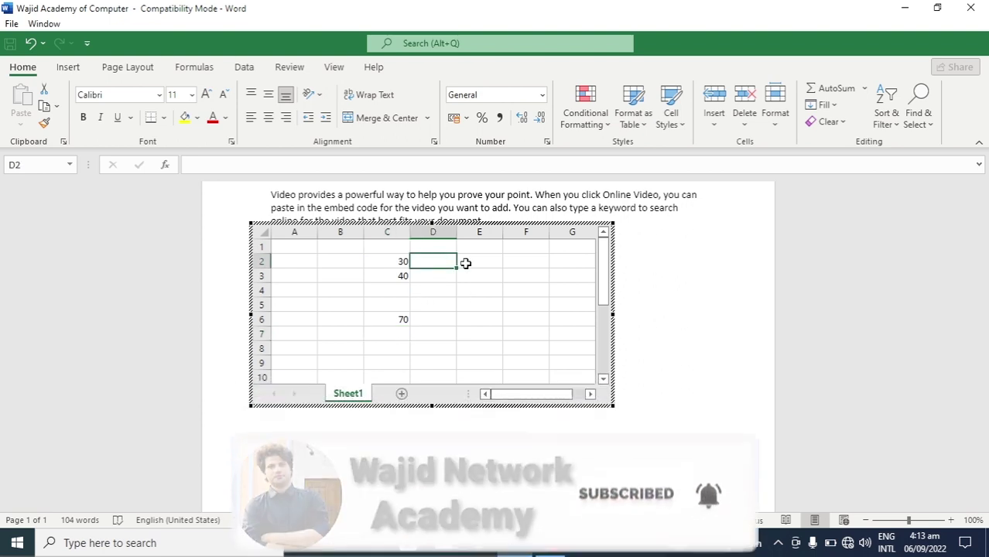
{"action": "type", "text": "30"}
{"action": "key", "text": "Return"}
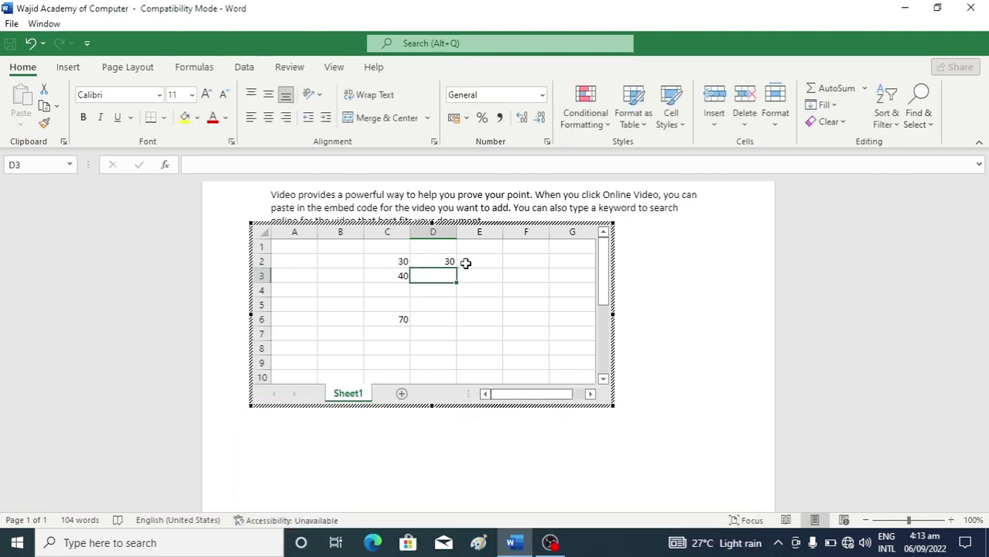
{"action": "type", "text": "10"}
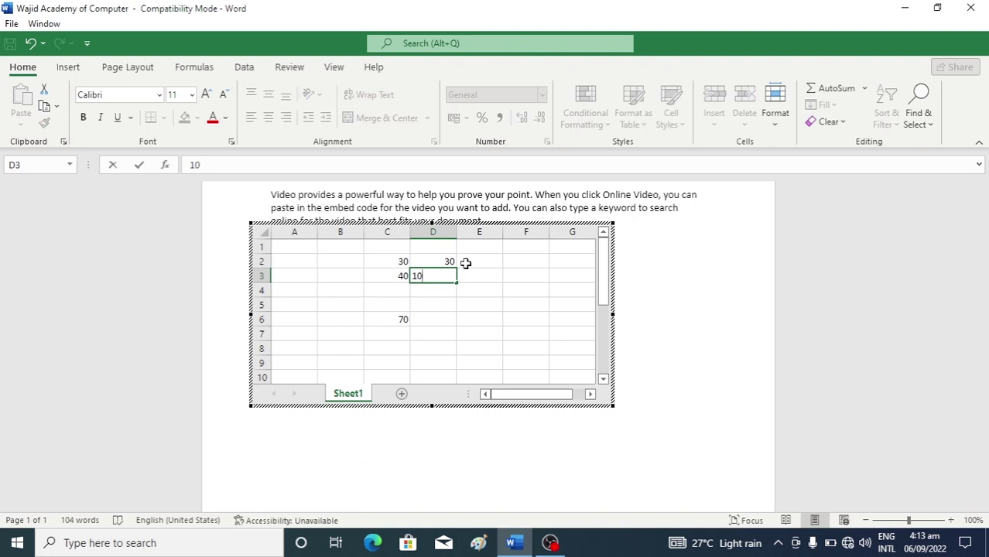
{"action": "left_click", "coordinate": [520, 325]}
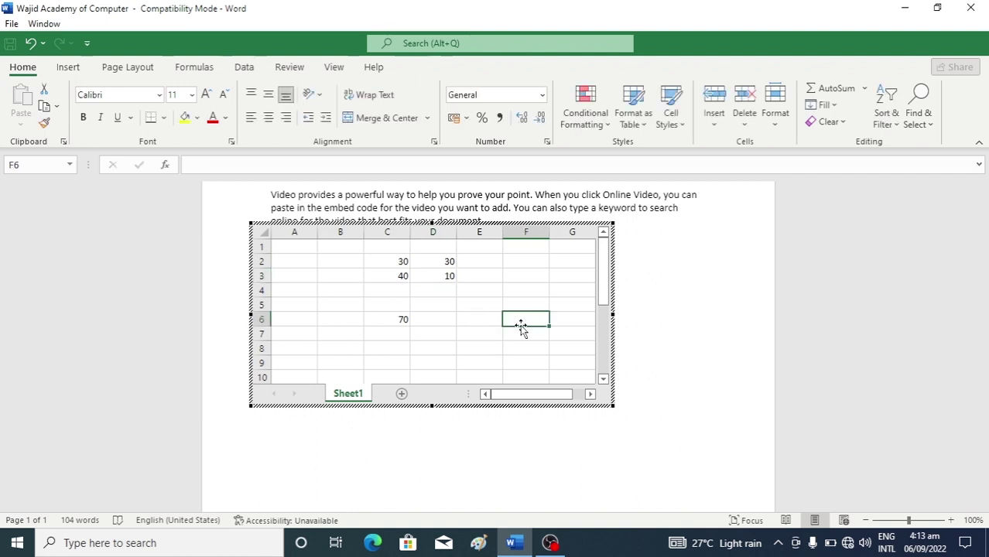
Enter the formula =product(D2:D3) in cell F3, giving 300
{"action": "type", "text": "="}
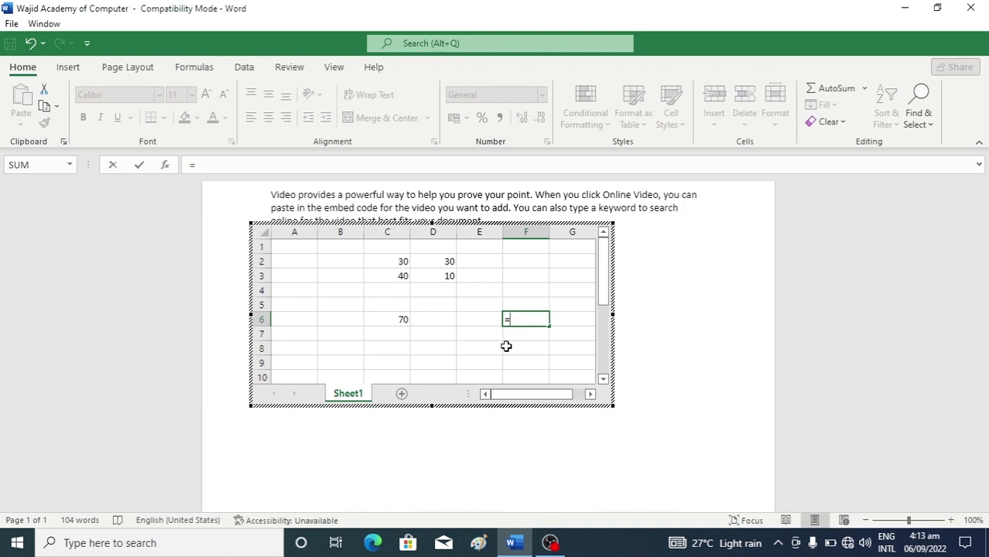
{"action": "key", "text": "Escape"}
{"action": "left_click", "coordinate": [517, 275]}
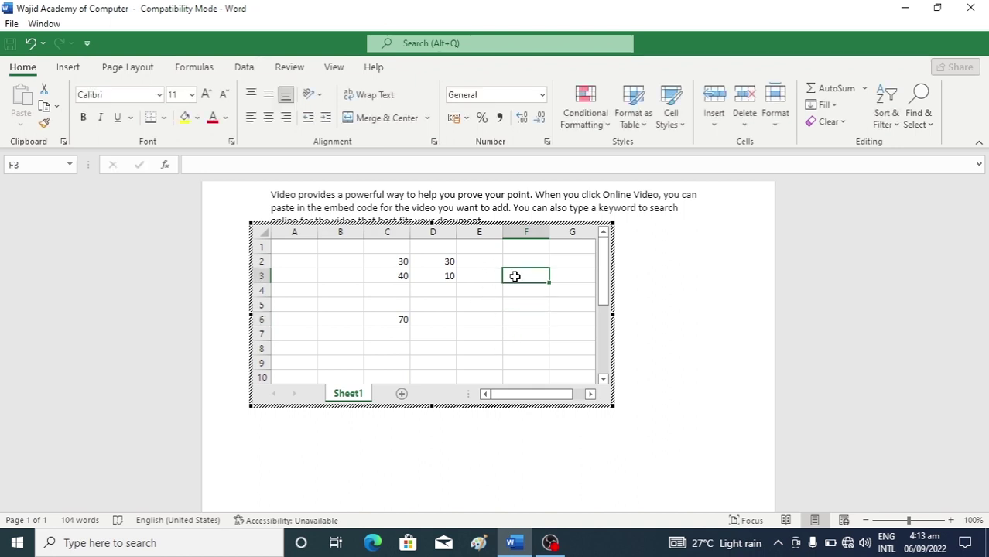
{"action": "type", "text": "="}
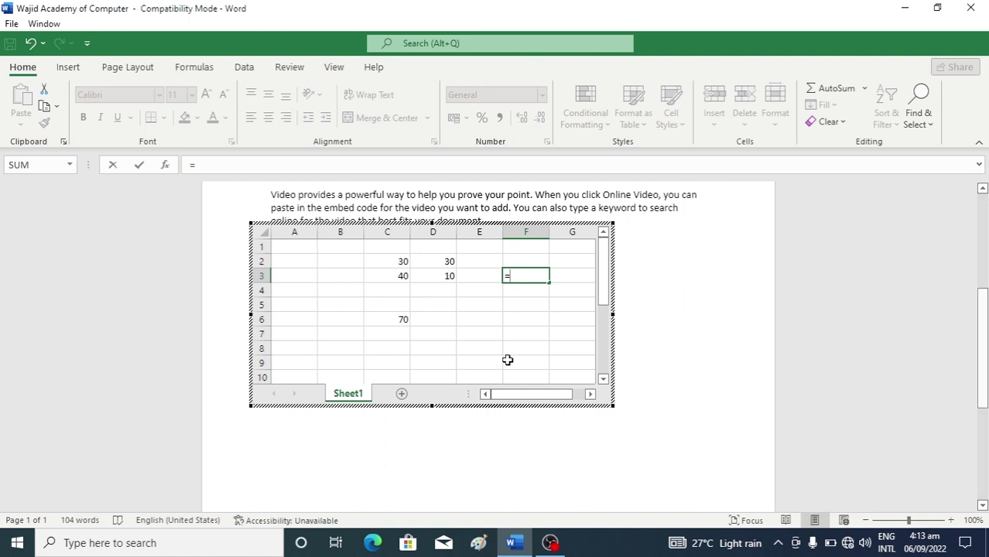
{"action": "type", "text": "pri"}
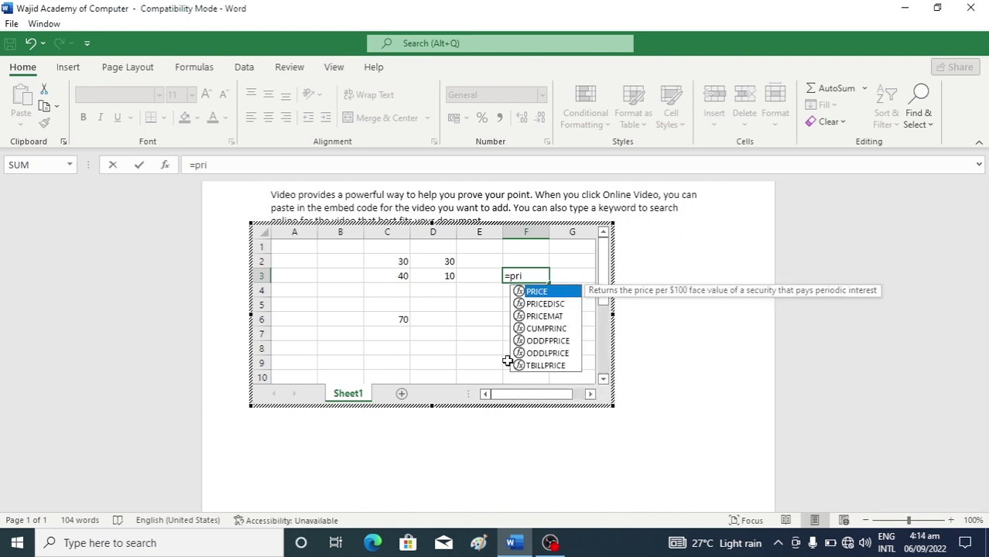
{"action": "key", "text": "BackSpace"}
{"action": "type", "text": "oduct("}
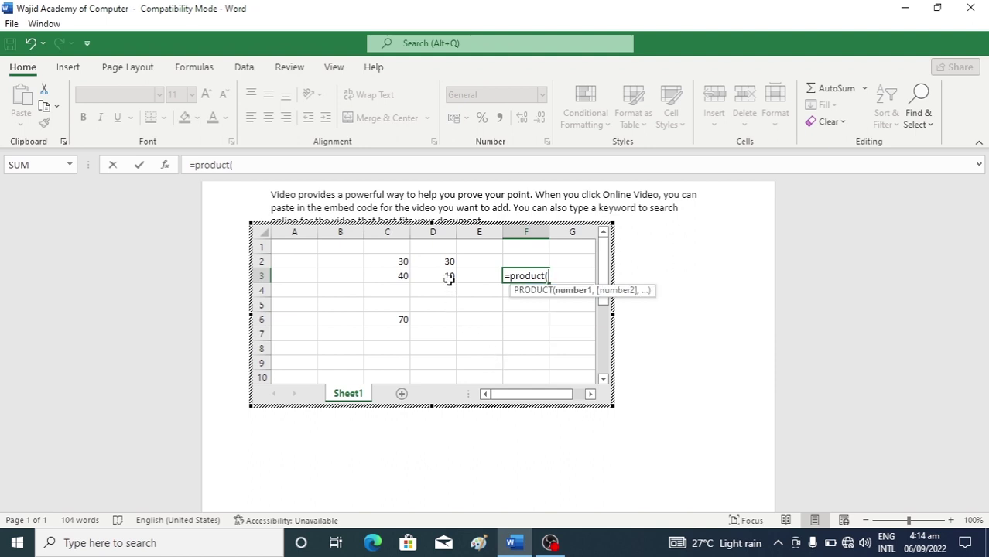
{"action": "left_click_drag", "start_coordinate": [446, 263], "coordinate": [447, 276]}
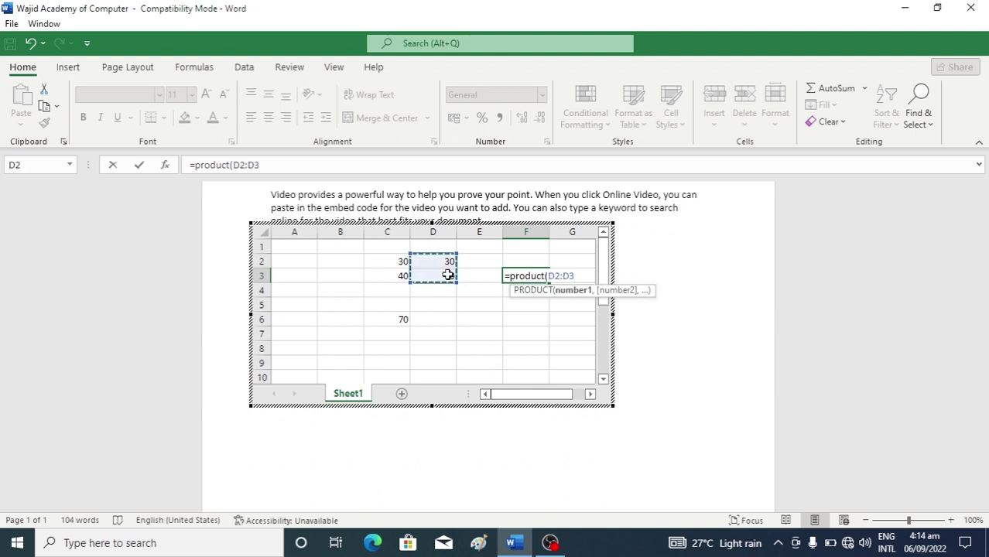
{"action": "type", "text": ")"}
{"action": "key", "text": "Return"}
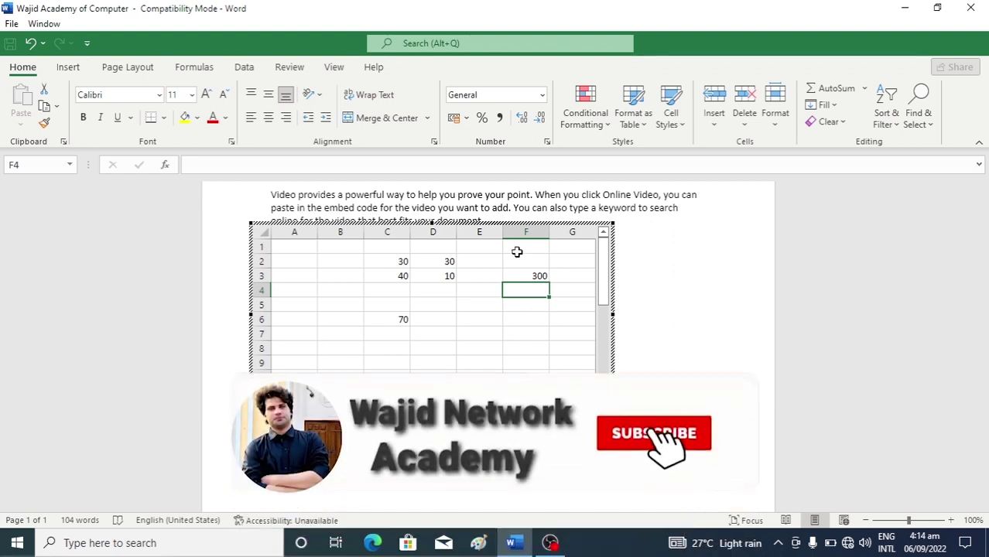
Resize column C of the embedded sheet, settling on a width of 6.00
{"action": "left_click", "coordinate": [536, 325]}
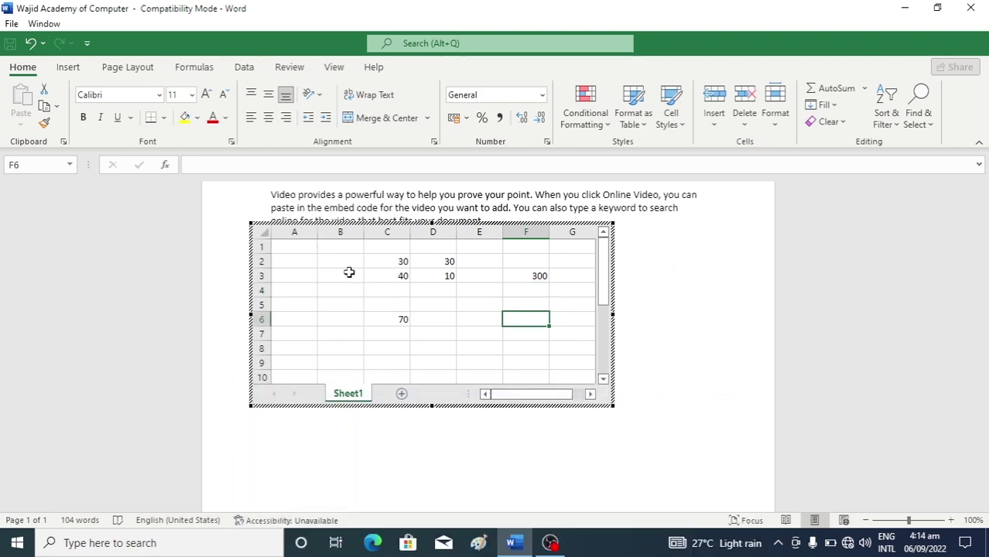
{"action": "mouse_move", "coordinate": [359, 244]}
{"action": "left_mouse_down"}
{"action": "mouse_move", "coordinate": [373, 242]}
{"action": "mouse_move", "coordinate": [353, 249]}
{"action": "left_mouse_up"}
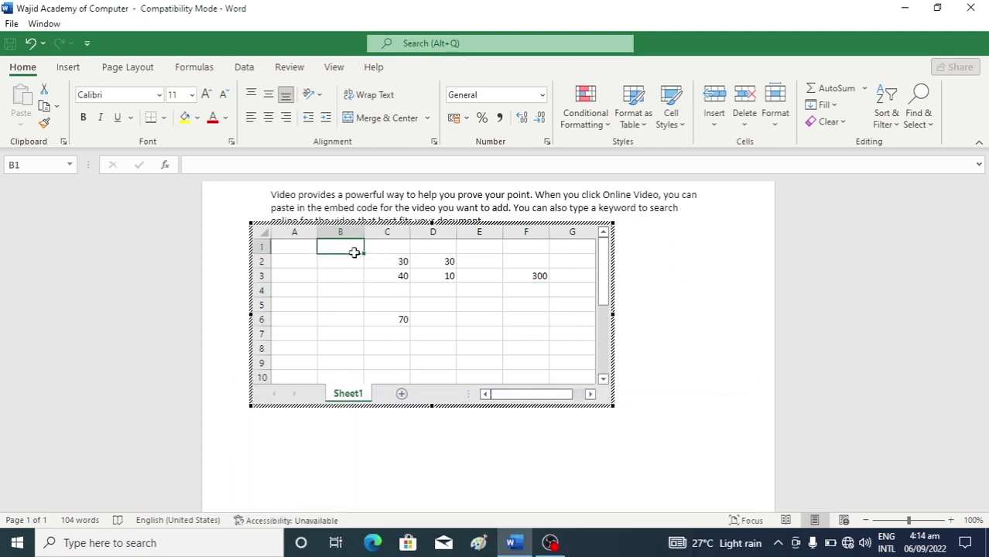
{"action": "left_click_drag", "start_coordinate": [411, 238], "coordinate": [439, 239]}
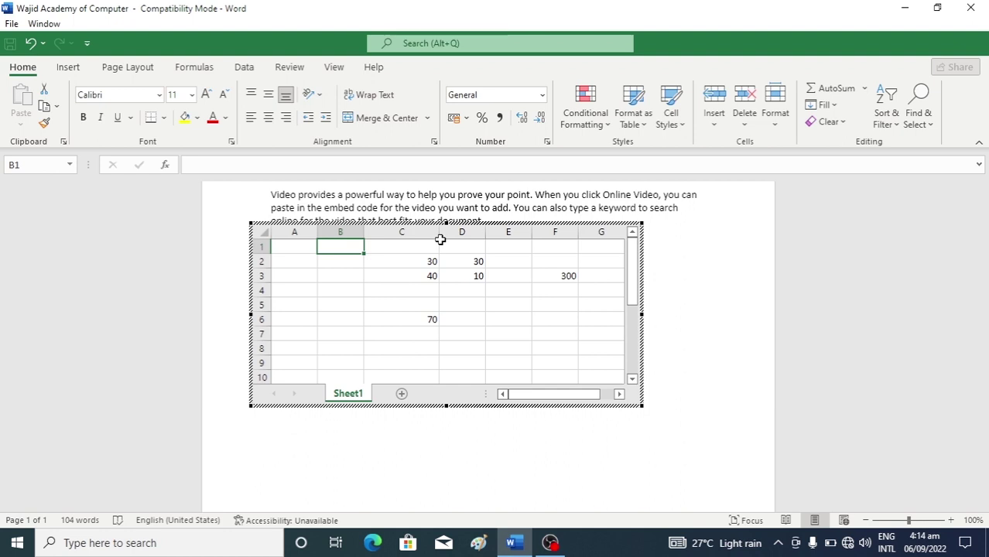
{"action": "left_click", "coordinate": [403, 246]}
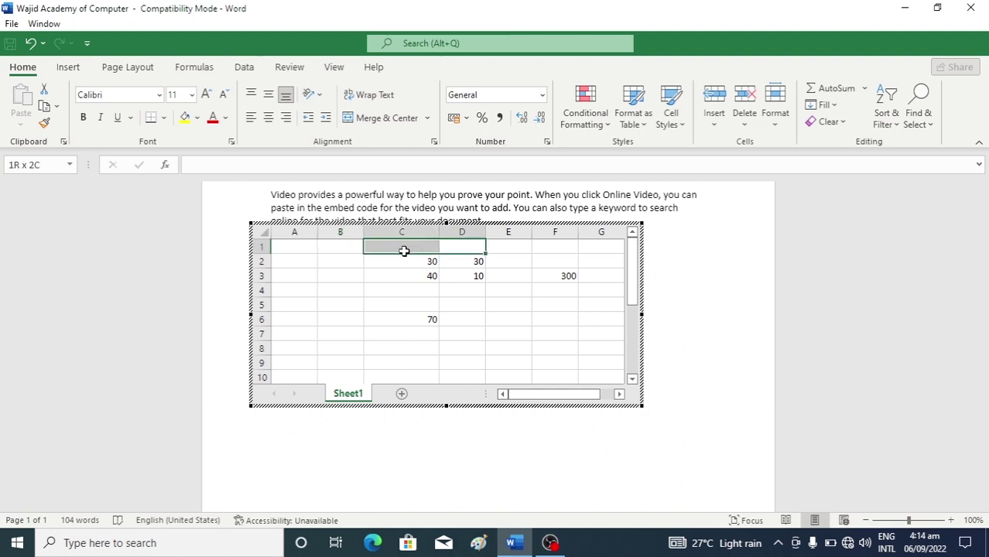
{"action": "left_click", "coordinate": [424, 318]}
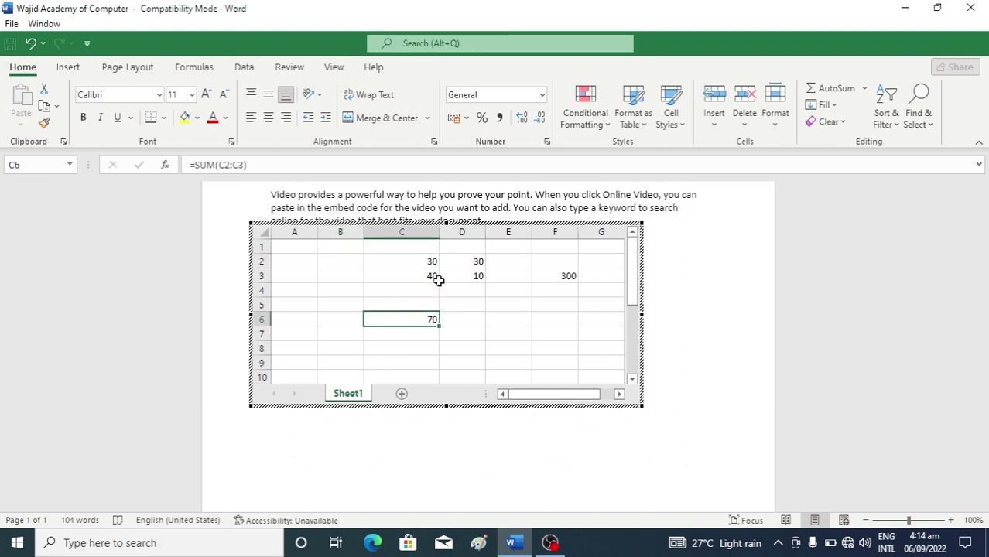
{"action": "mouse_move", "coordinate": [439, 234]}
{"action": "left_mouse_down"}
{"action": "mouse_move", "coordinate": [397, 244]}
{"action": "mouse_move", "coordinate": [498, 246]}
{"action": "left_mouse_up"}
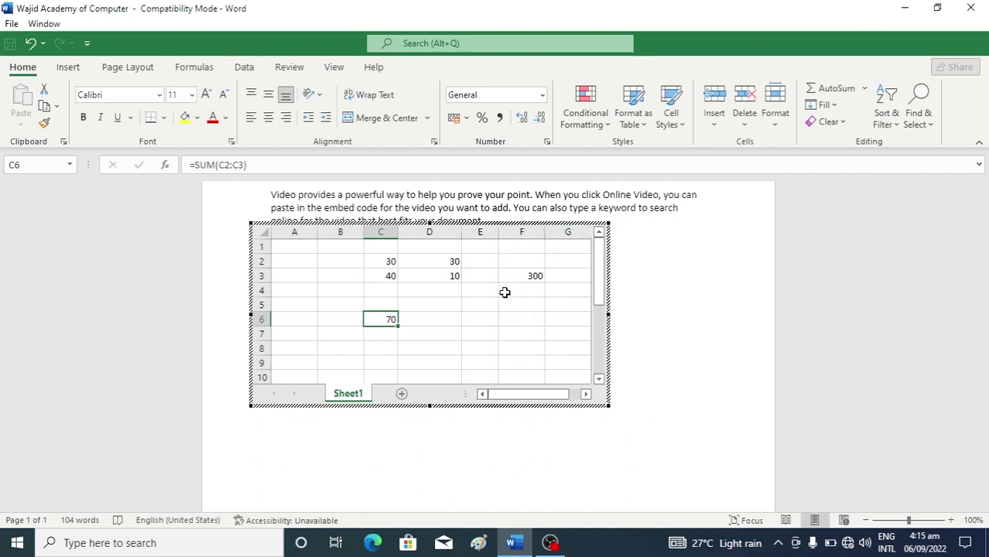
{"action": "scroll", "coordinate": [666, 327], "scroll_direction": "up", "scroll_amount": 3}
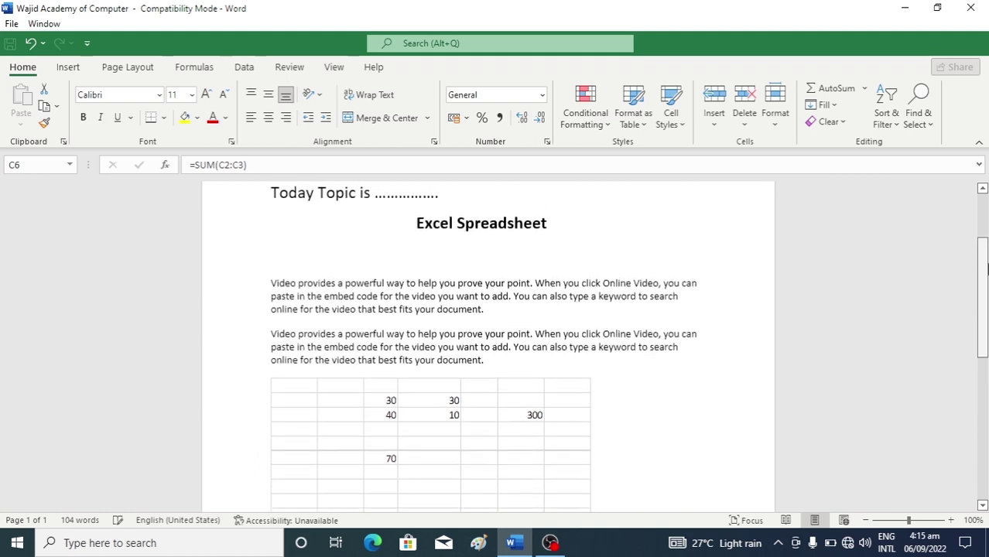
{"action": "scroll", "coordinate": [514, 327], "scroll_direction": "up", "scroll_amount": 3}
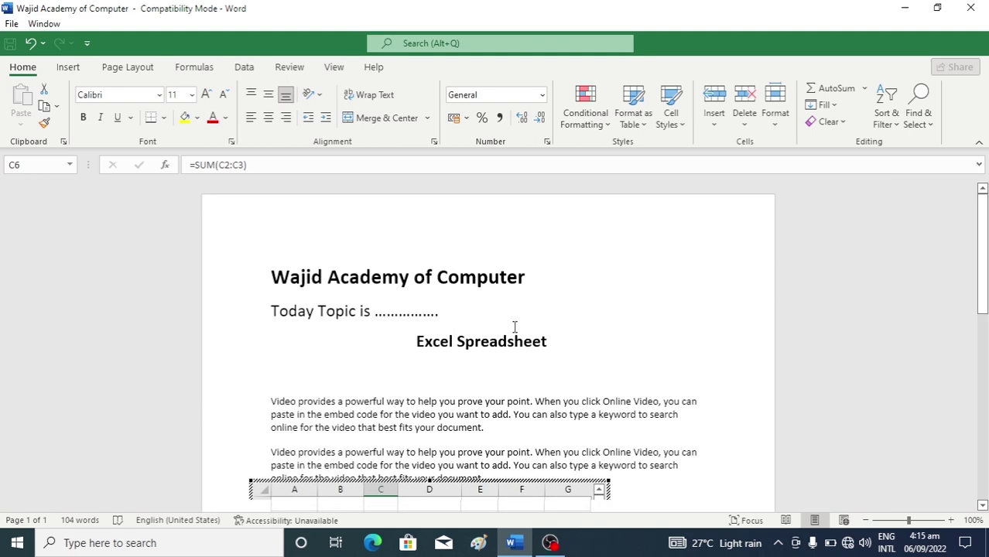